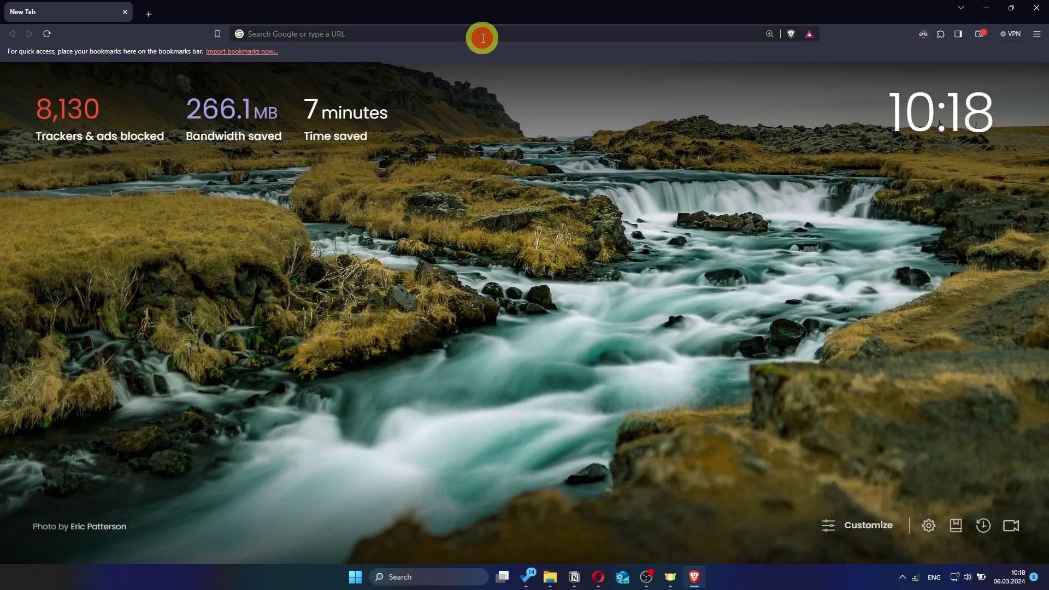
Step: Go to asusrouter.com in Brave to reach the router's sign-in page
text(asu)
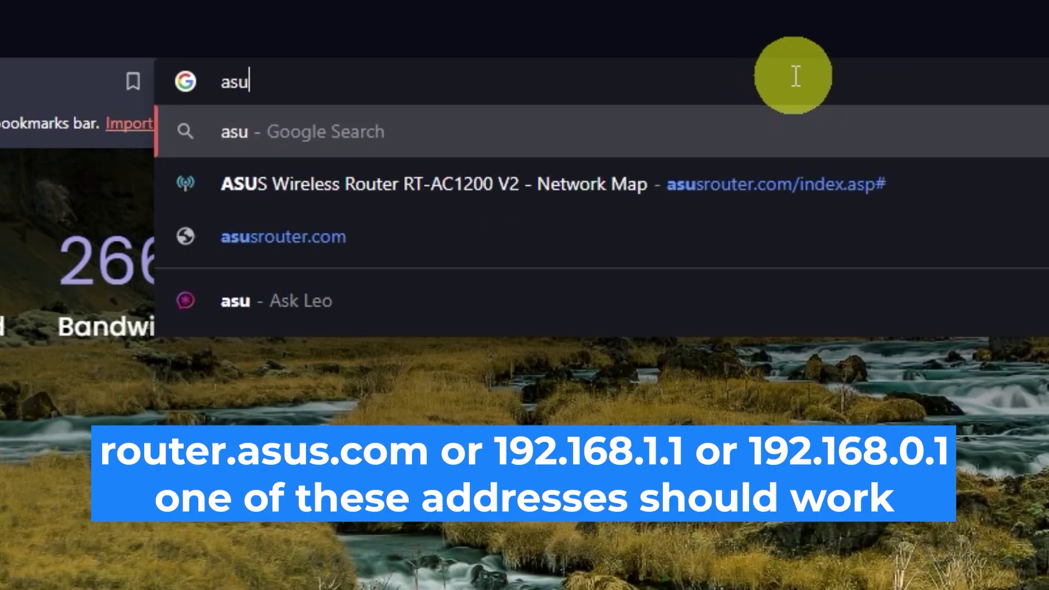
text(sroute)
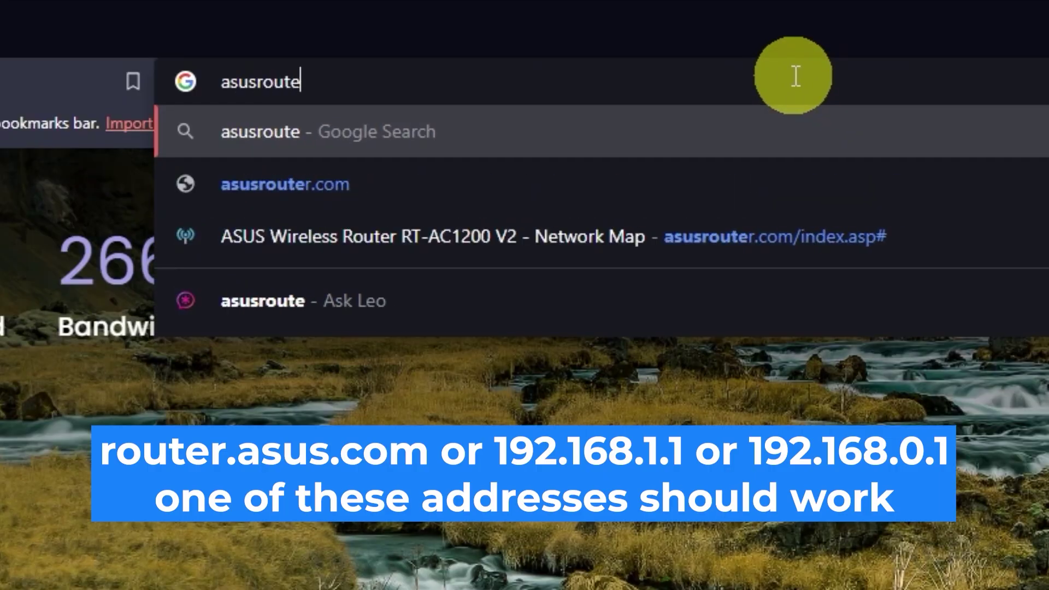
text(r.com)
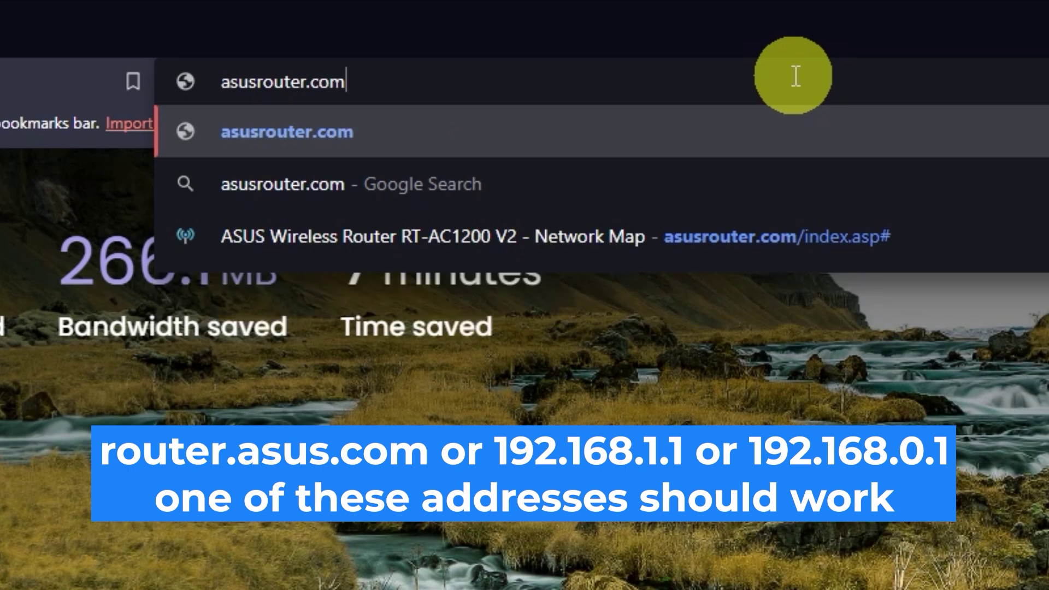
key(Return)
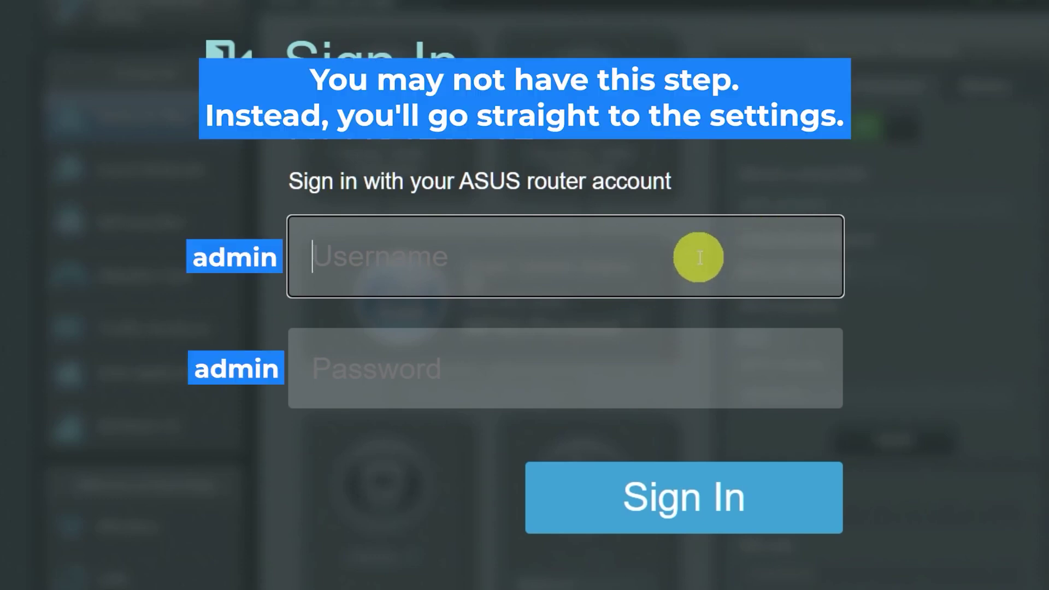
Step: Try signing in with the factory-default admin username and password
text(admin)
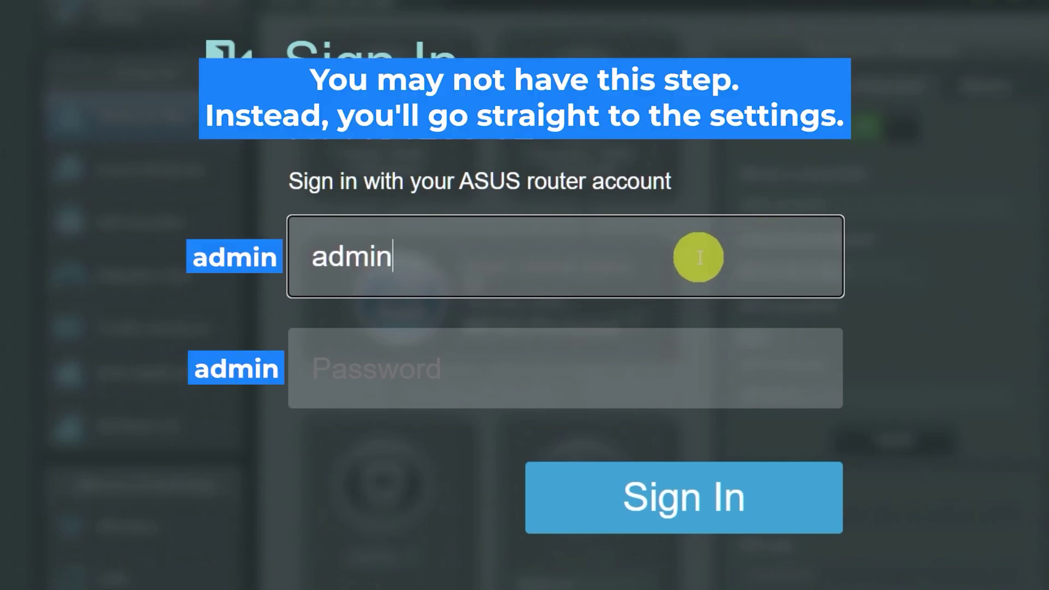
click(655, 371)
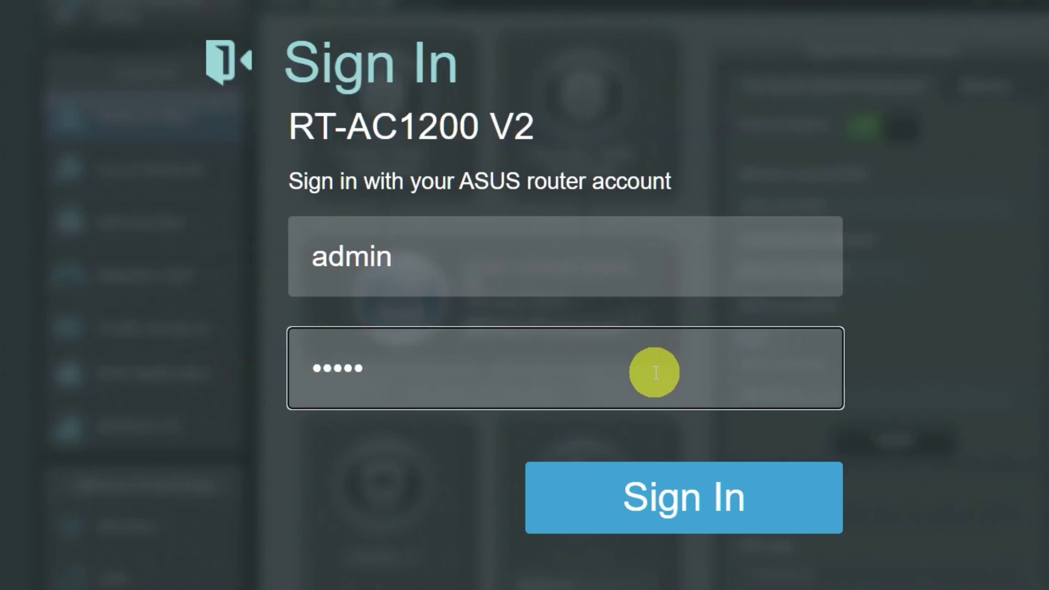
click(672, 493)
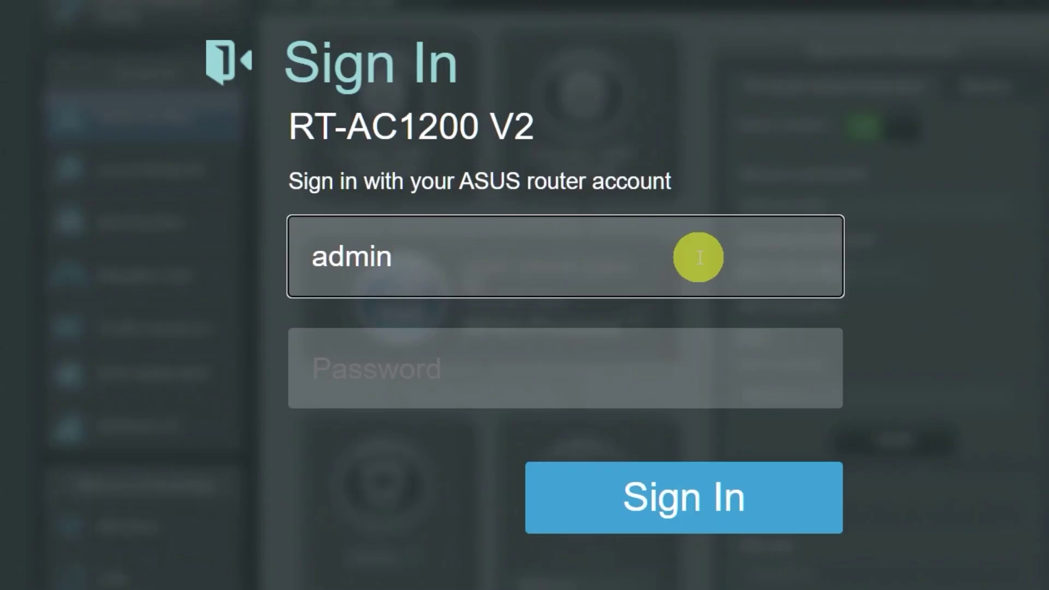
Step: Re-enter the default password and retry signing in to the router
click(653, 370)
click(672, 492)
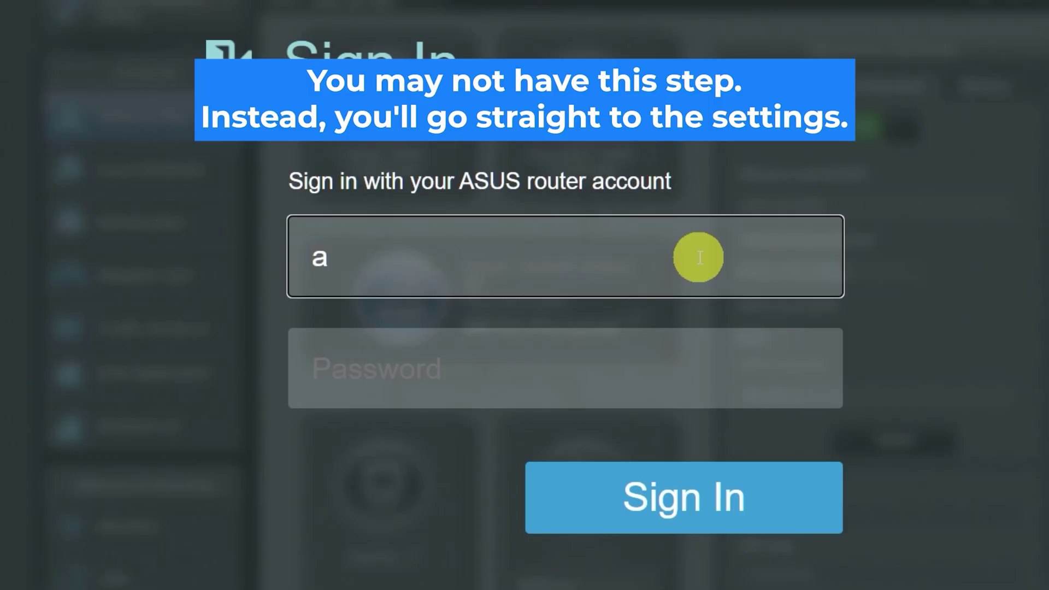
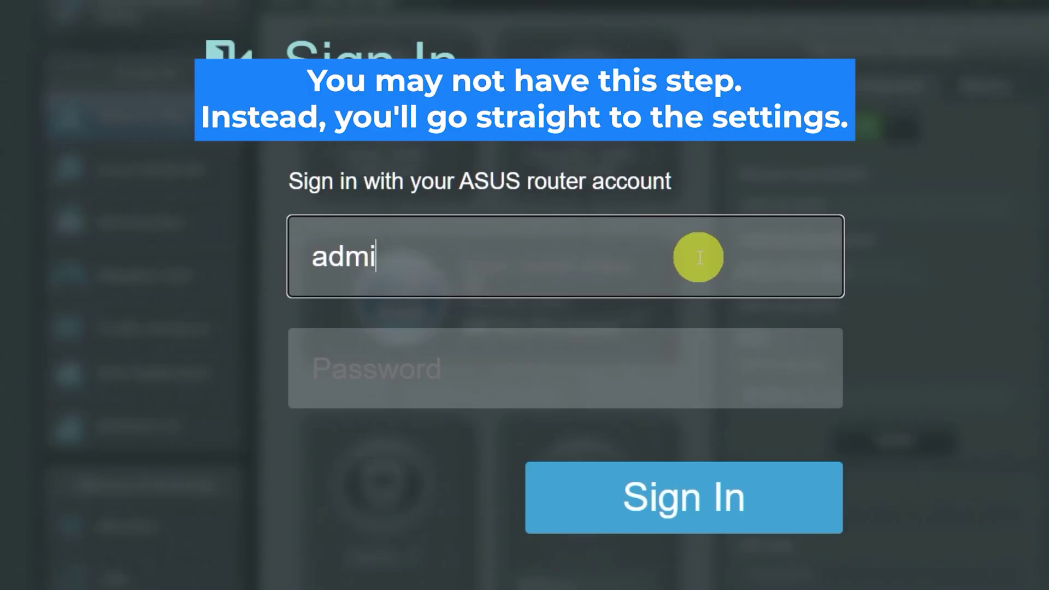
Step: After the reset, sign in with the default admin username and password
click(654, 373)
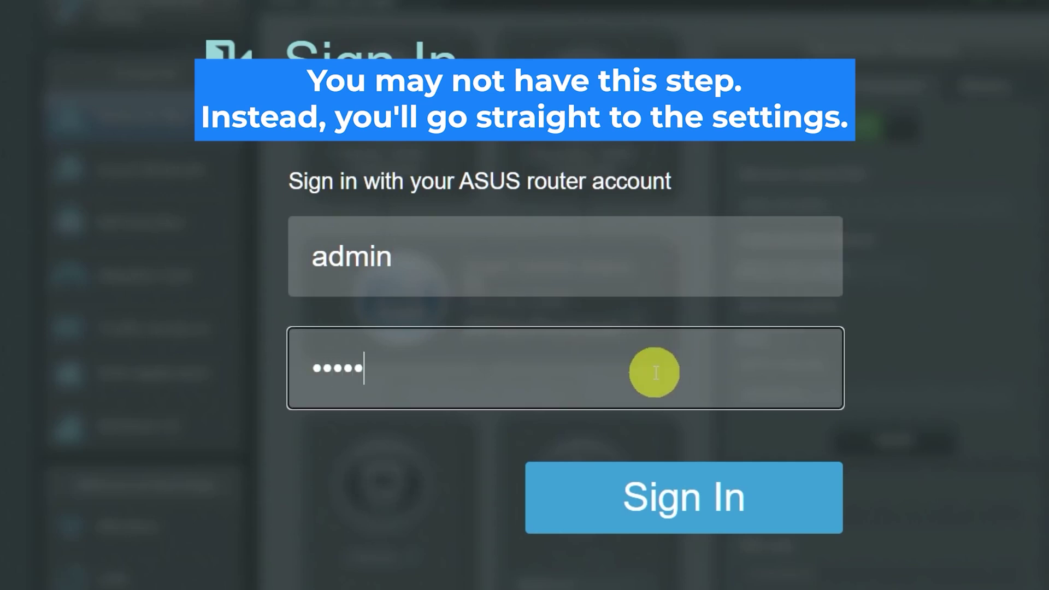
click(670, 494)
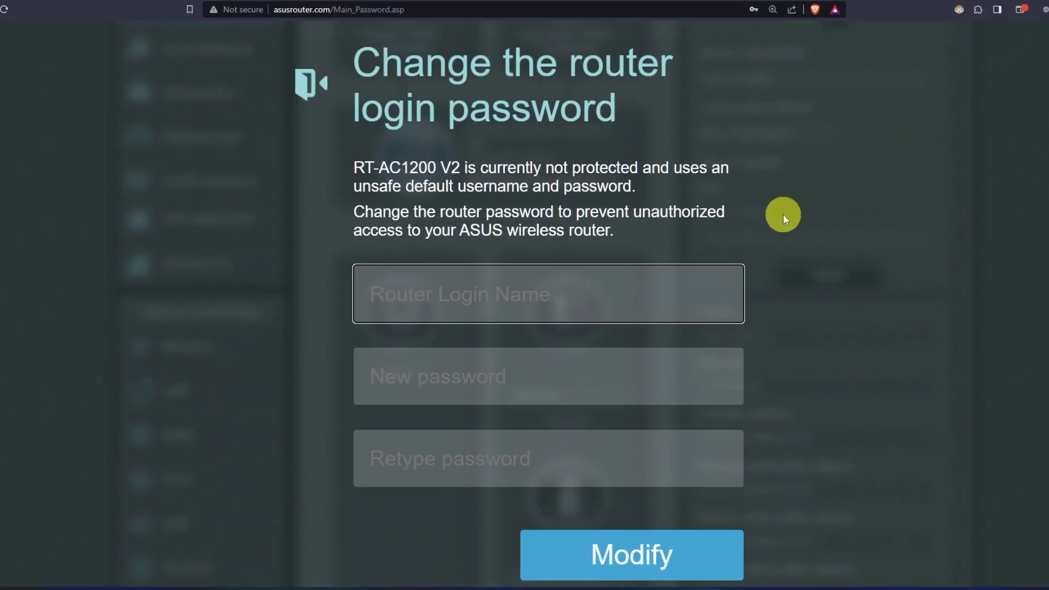
Step: Set a new router login name and password, confirming the password, and save with Modify
text(asus)
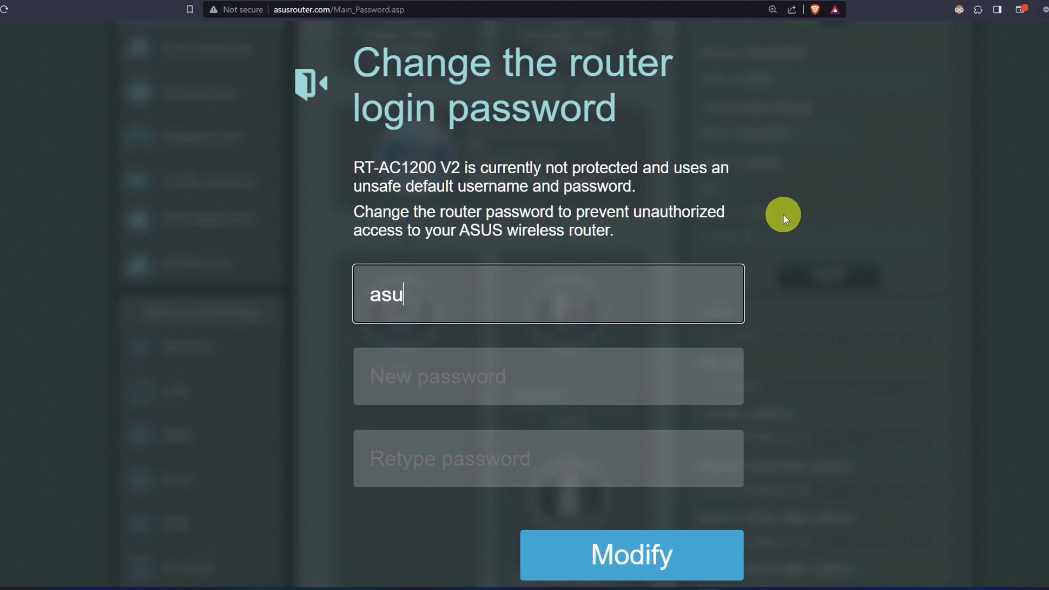
click(570, 374)
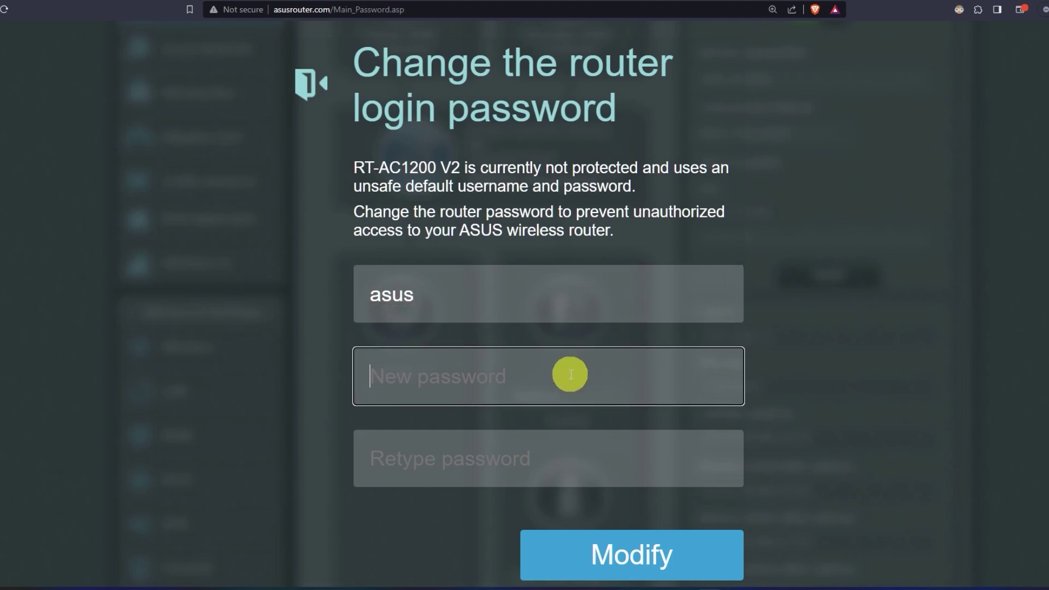
text(**********)
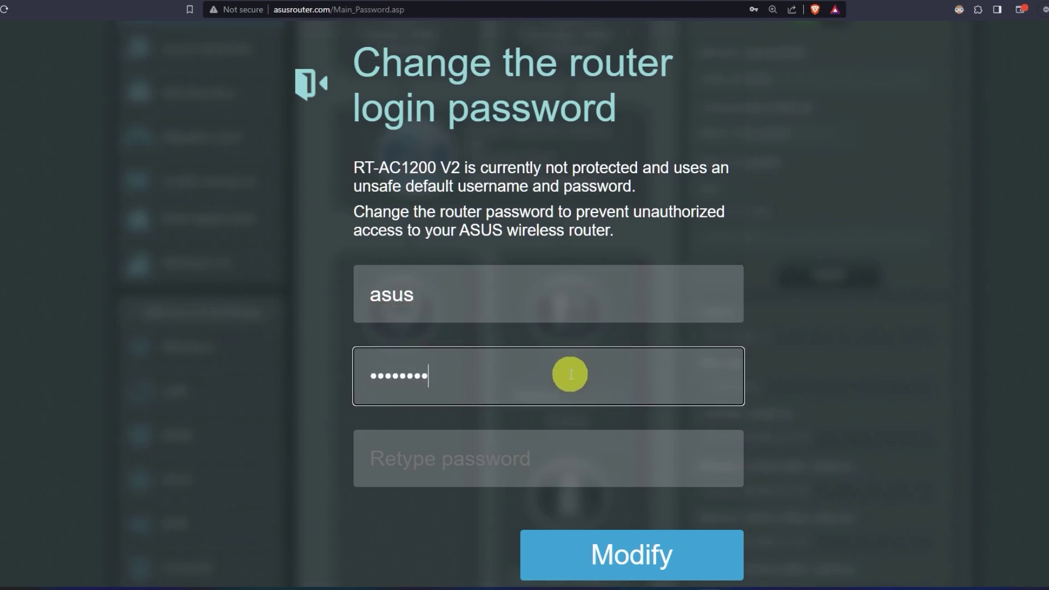
click(566, 464)
text(****)
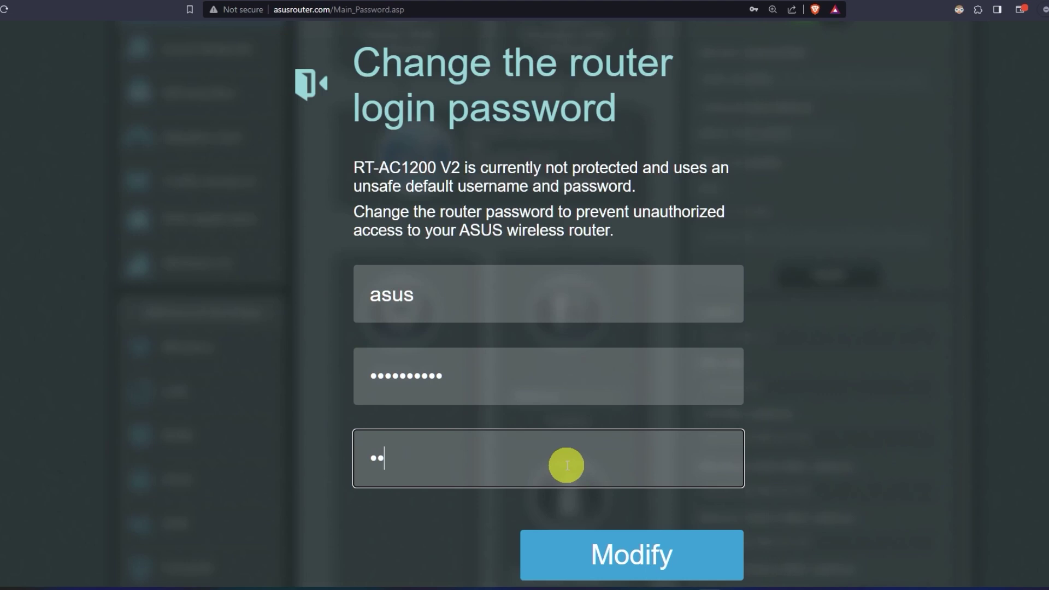
text(******)
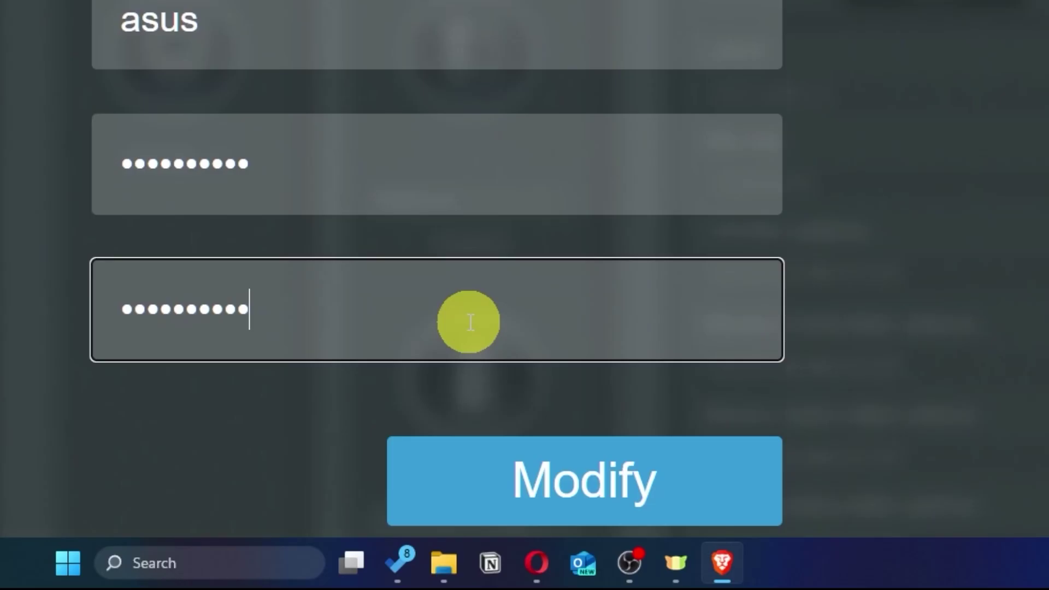
click(672, 494)
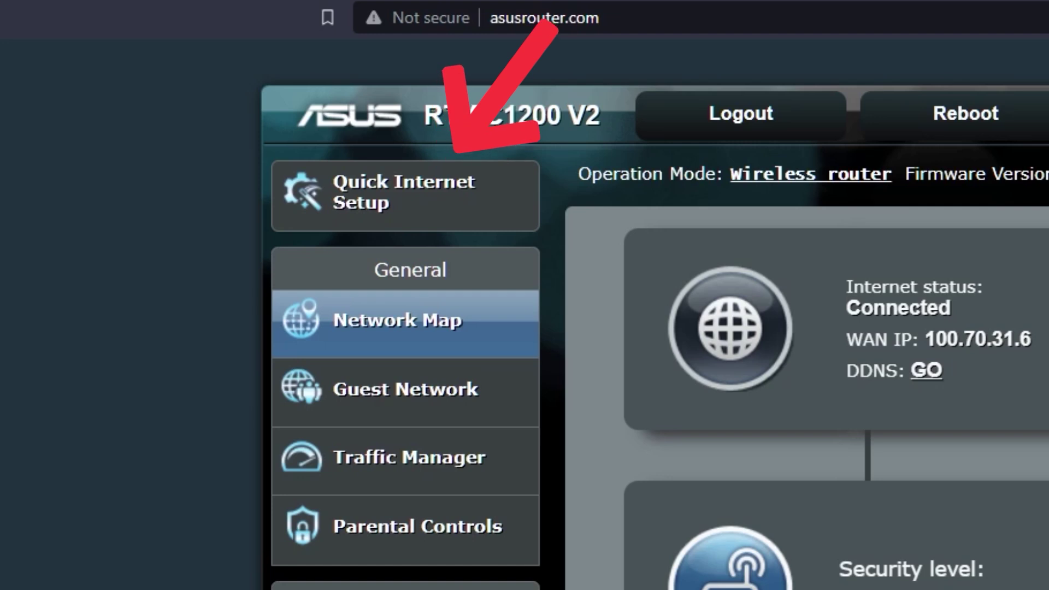
Step: Start the quick setup wizard and reveal the 2.4 GHz and 5 GHz Wi-Fi passwords
click(461, 215)
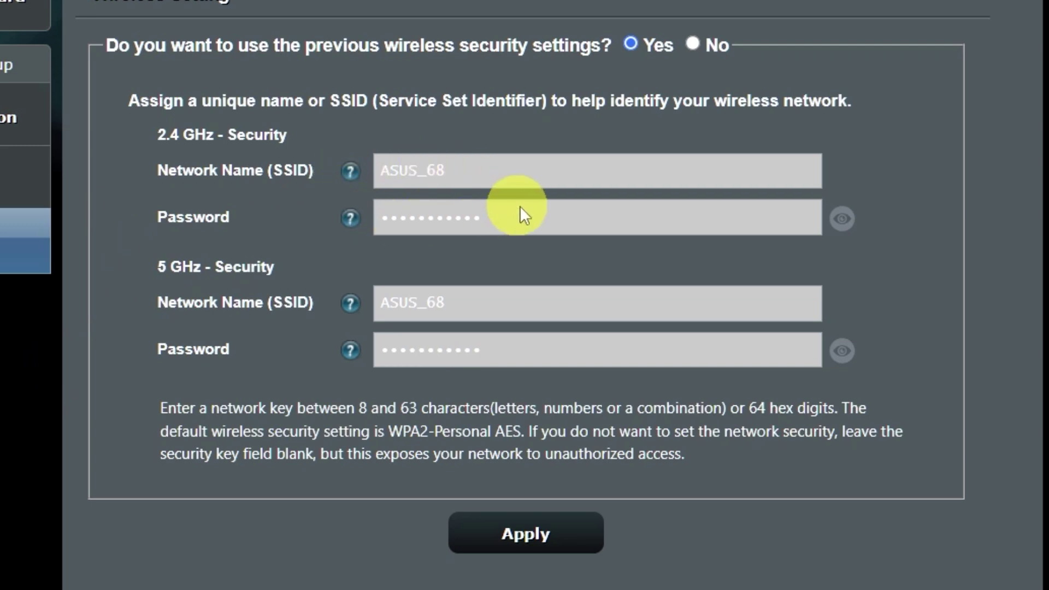
click(842, 351)
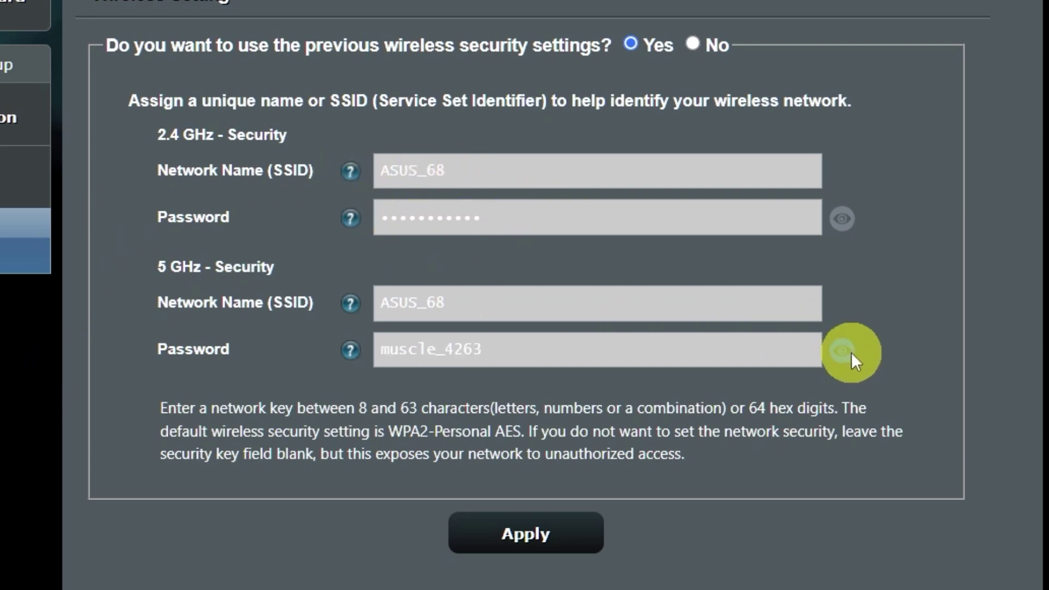
click(842, 218)
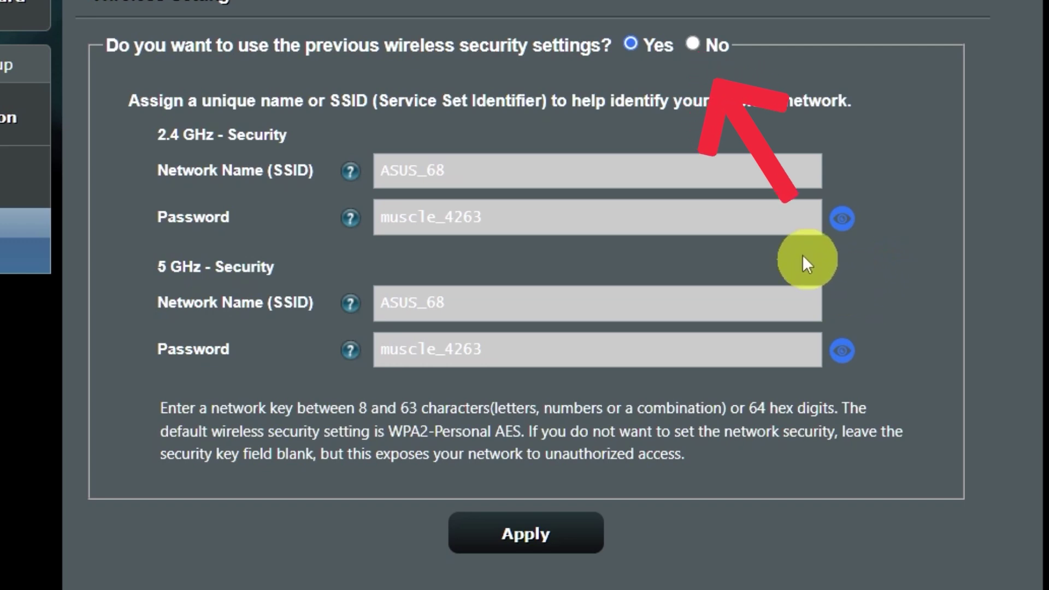
Step: Drop the previous security settings, enter a new Wi-Fi password, and apply
click(692, 44)
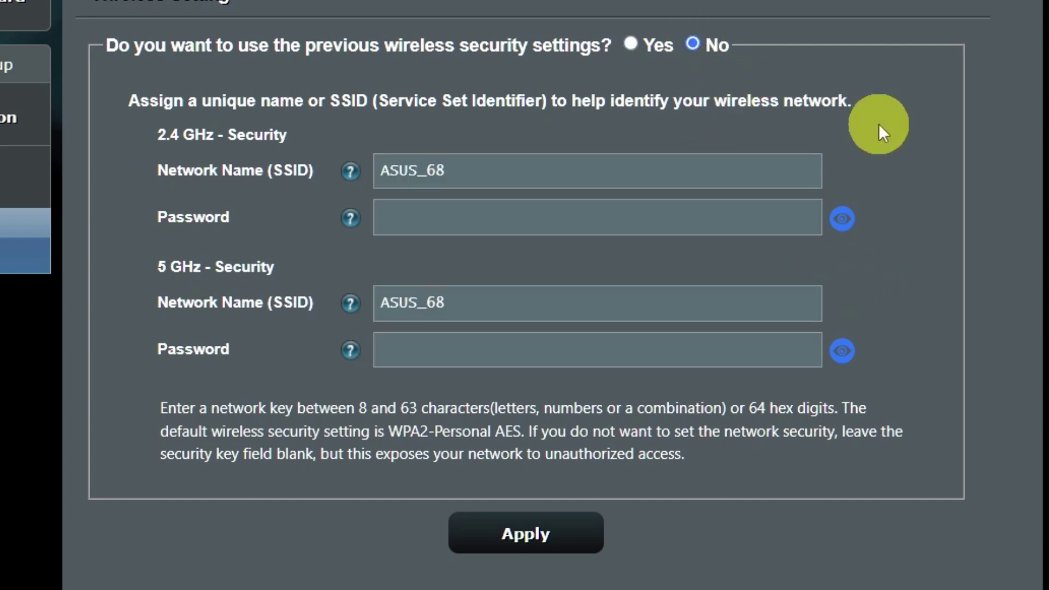
click(625, 221)
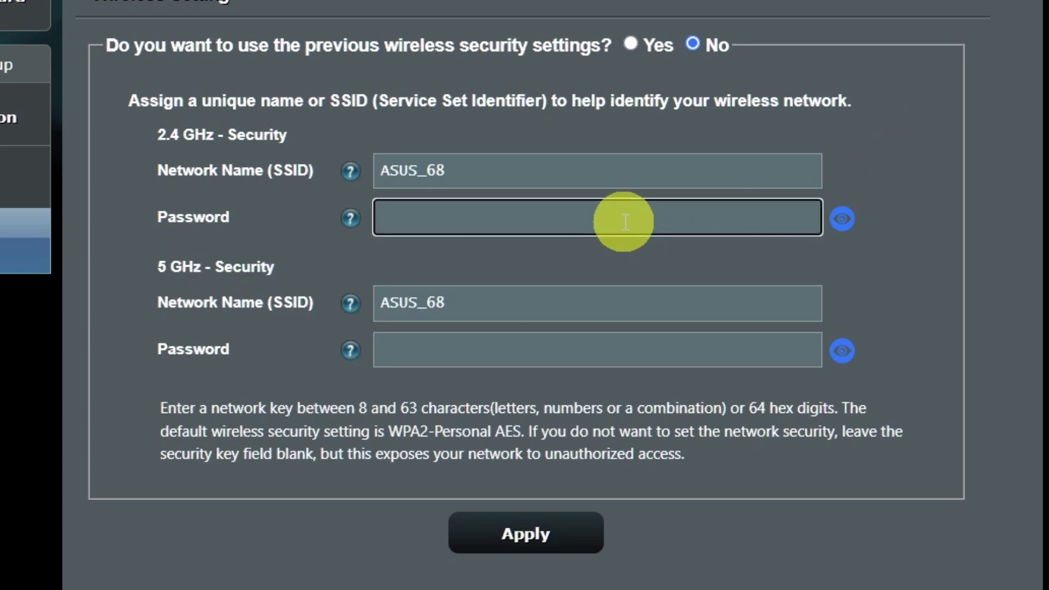
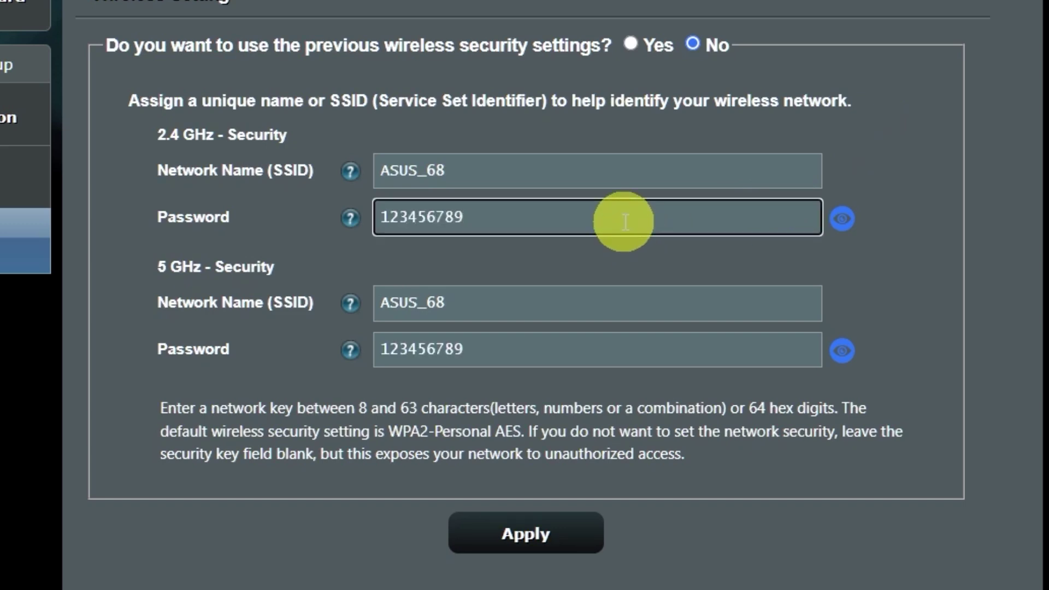
click(548, 534)
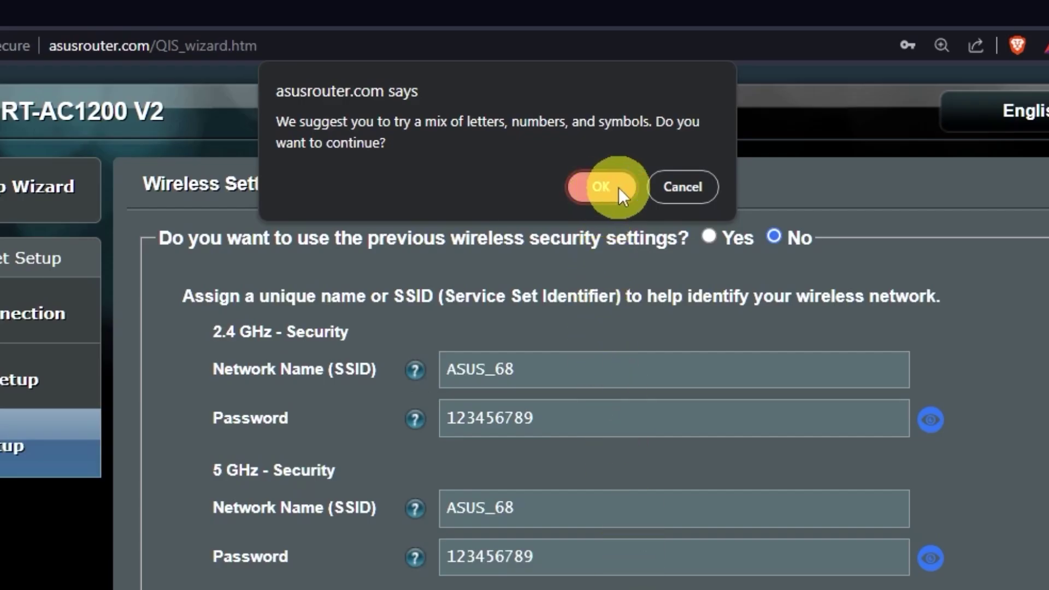
Step: Accept the weak-password warning and complete the ASUS_68 WPA2-Personal setup summary
click(619, 189)
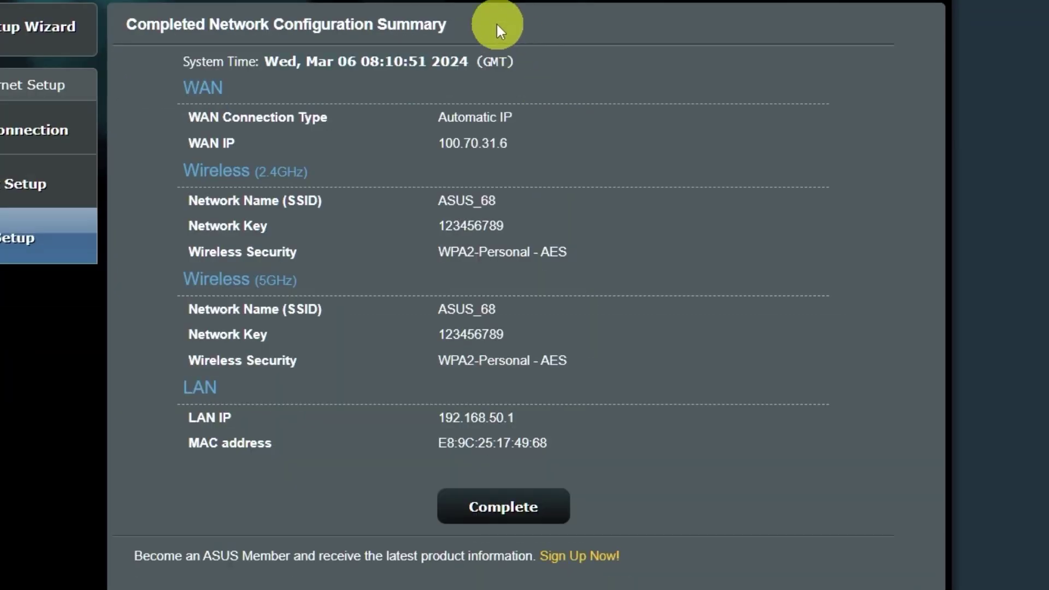
click(520, 505)
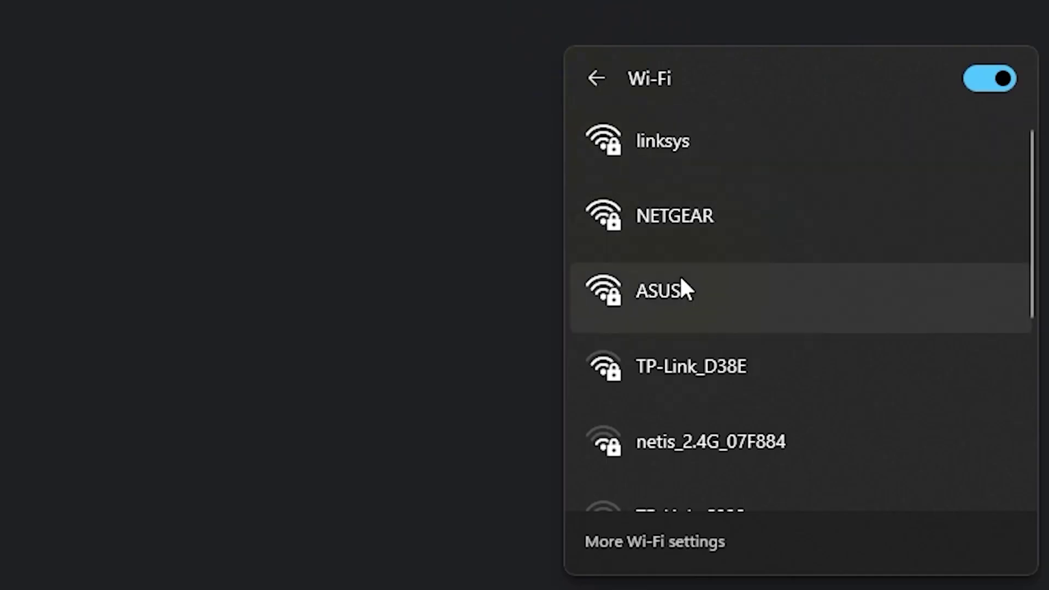
Step: Join the ASUS Wi-Fi network from Windows by entering its security key
click(683, 284)
click(856, 401)
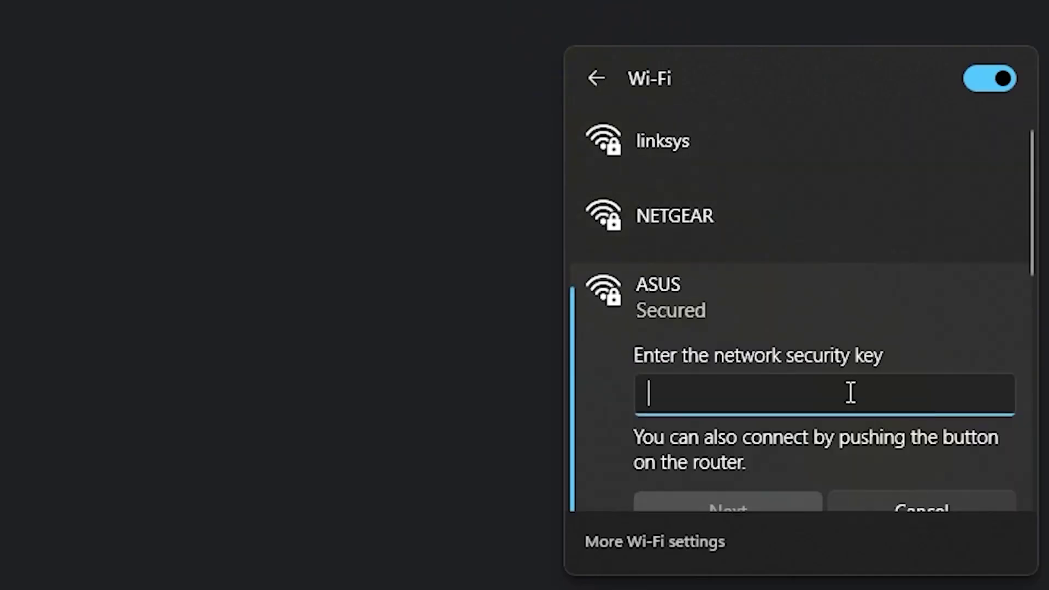
text(*********)
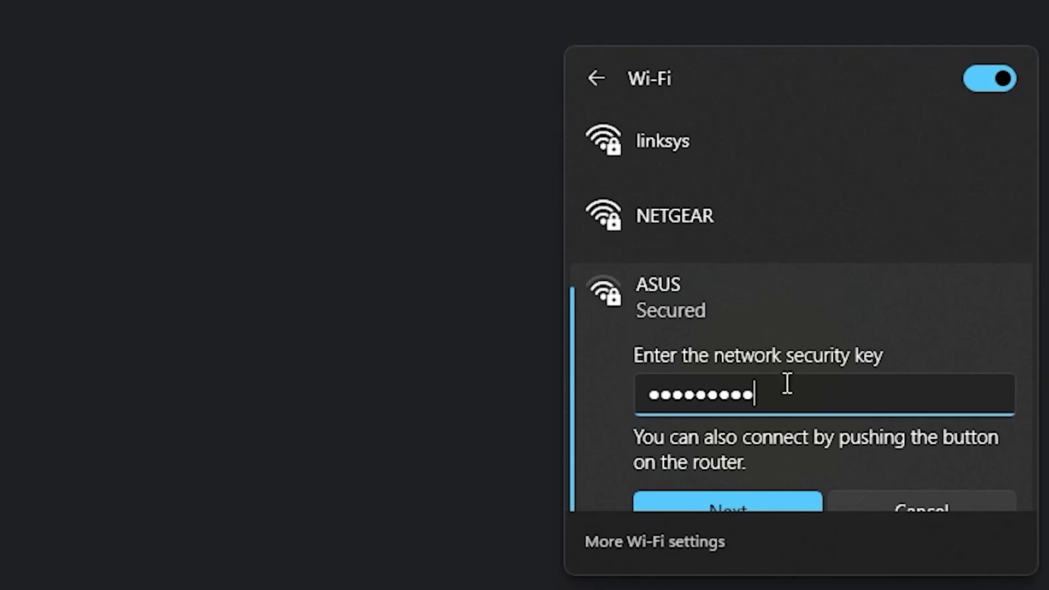
click(748, 498)
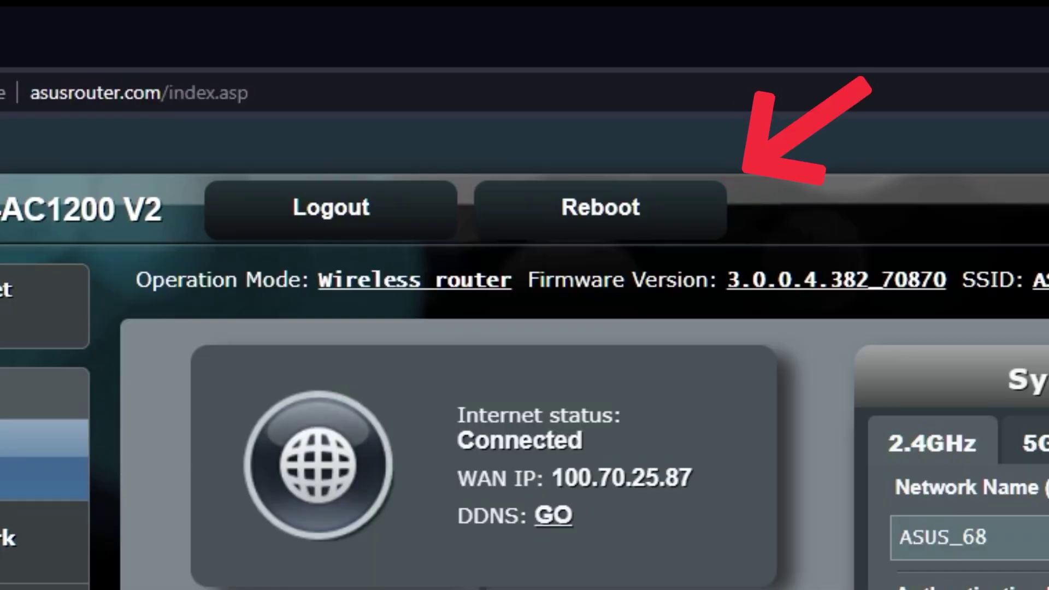
Step: Reboot the router and confirm the restart
click(638, 221)
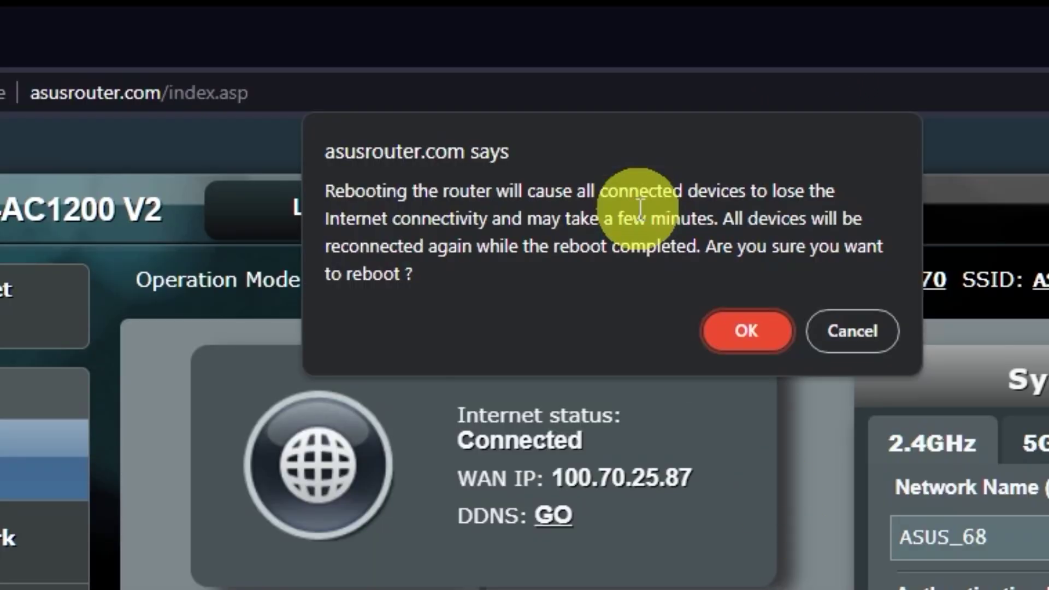
click(750, 332)
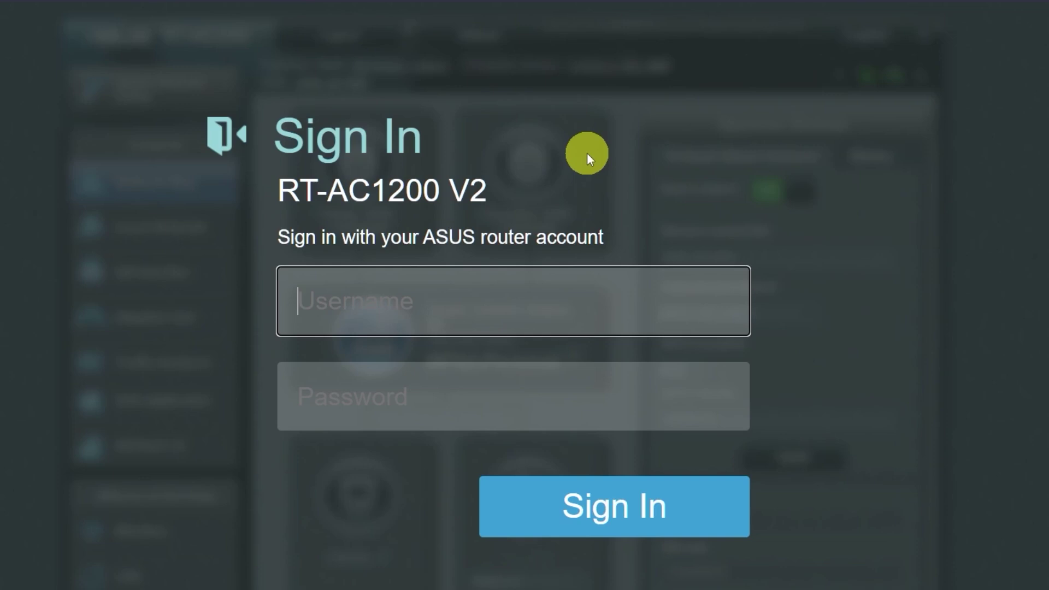
Step: Test the internet connection by searching 'gg' in a new browser tab
click(278, 13)
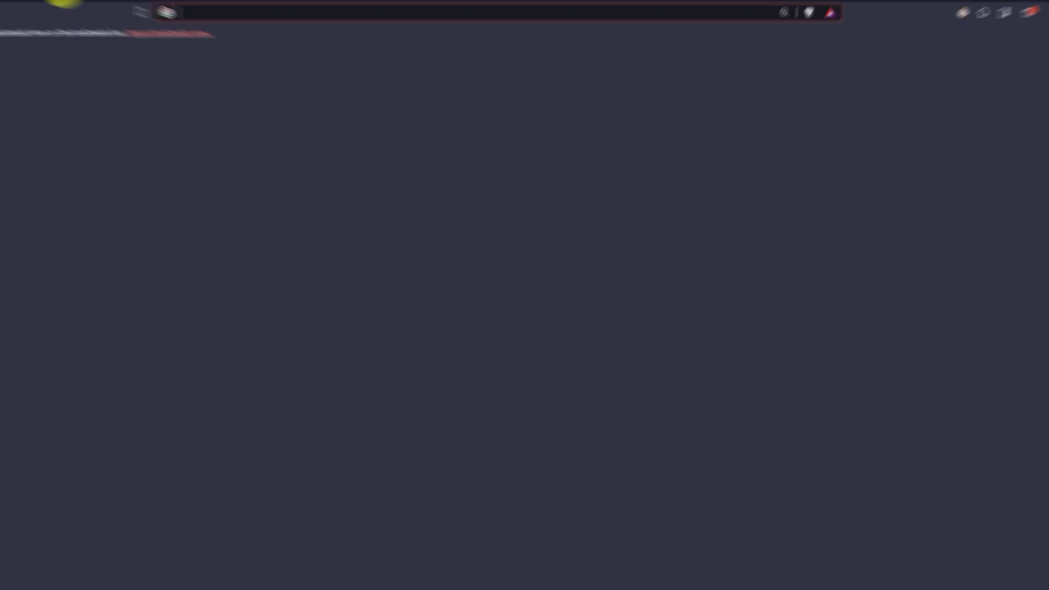
text(gg)
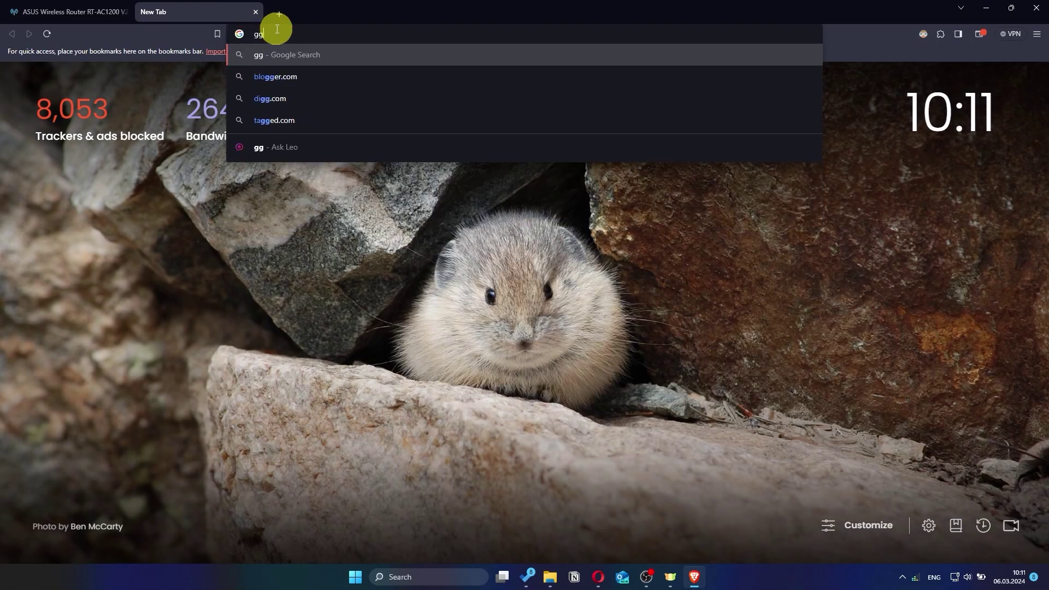
key(Return)
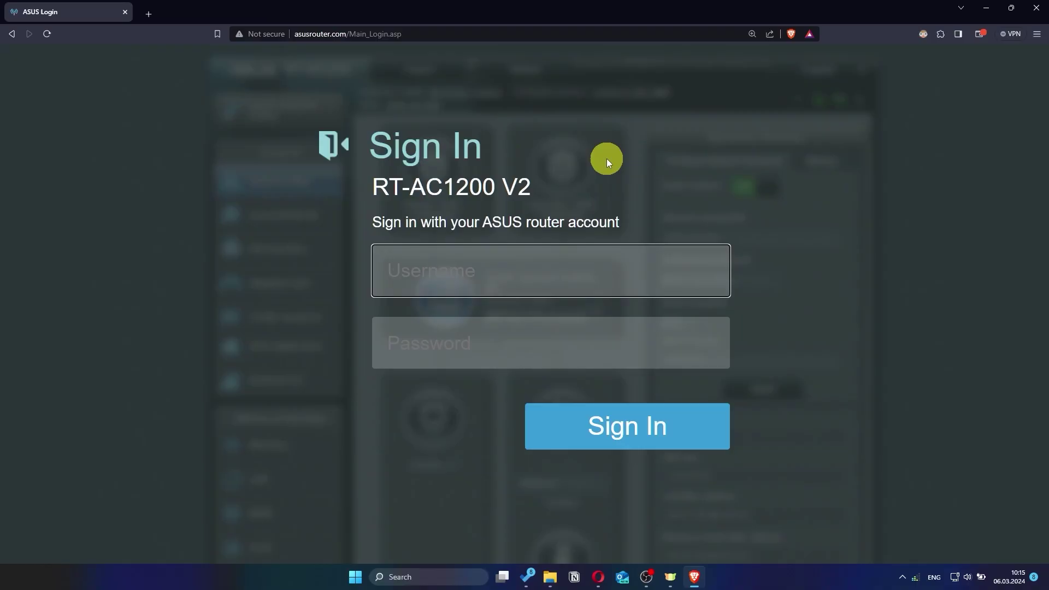
Step: Sign in to the router with the new login name and password
text(asus)
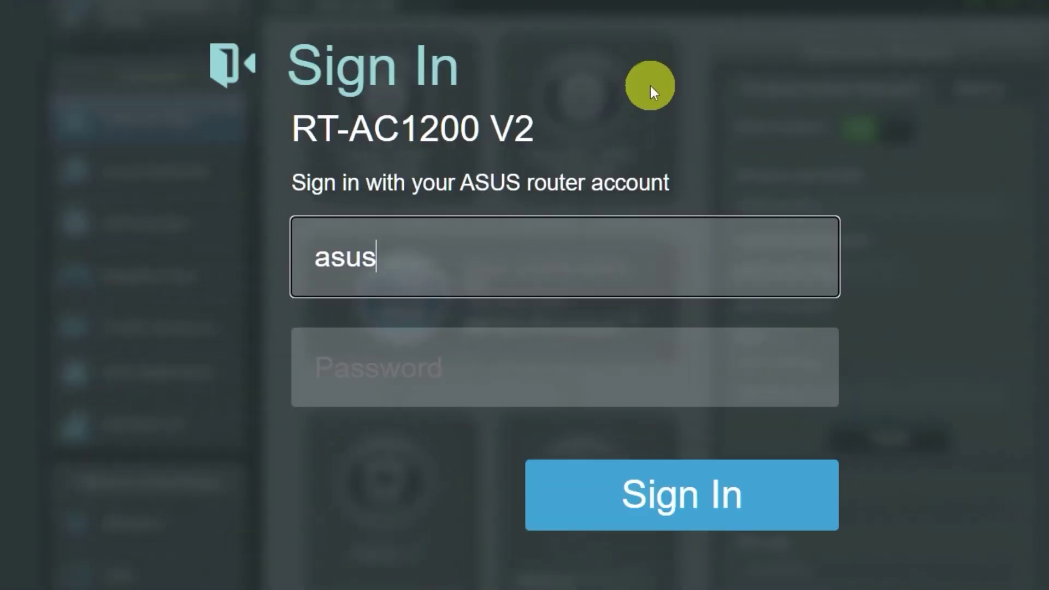
click(558, 369)
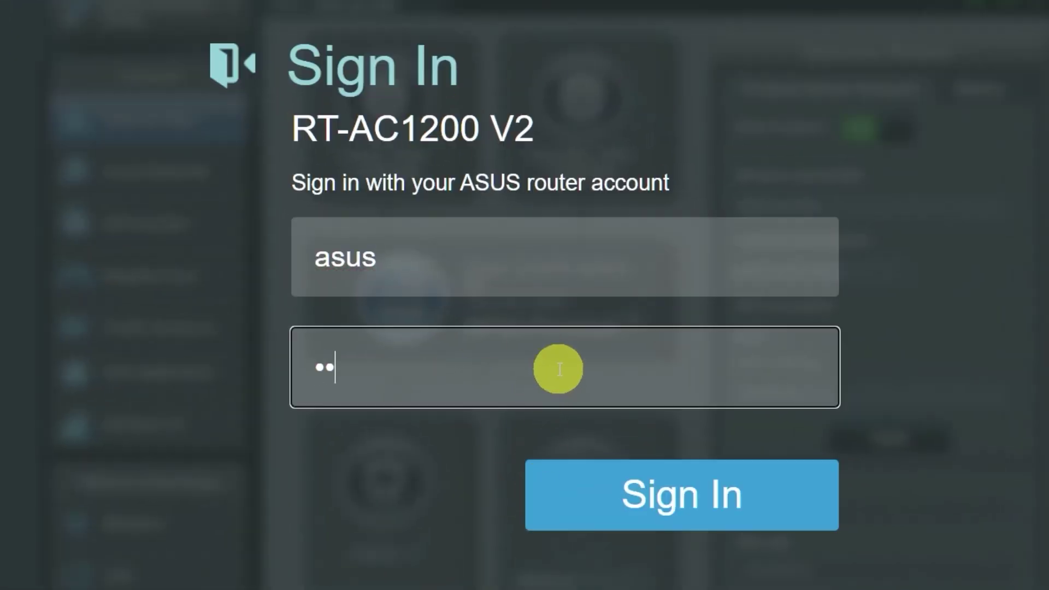
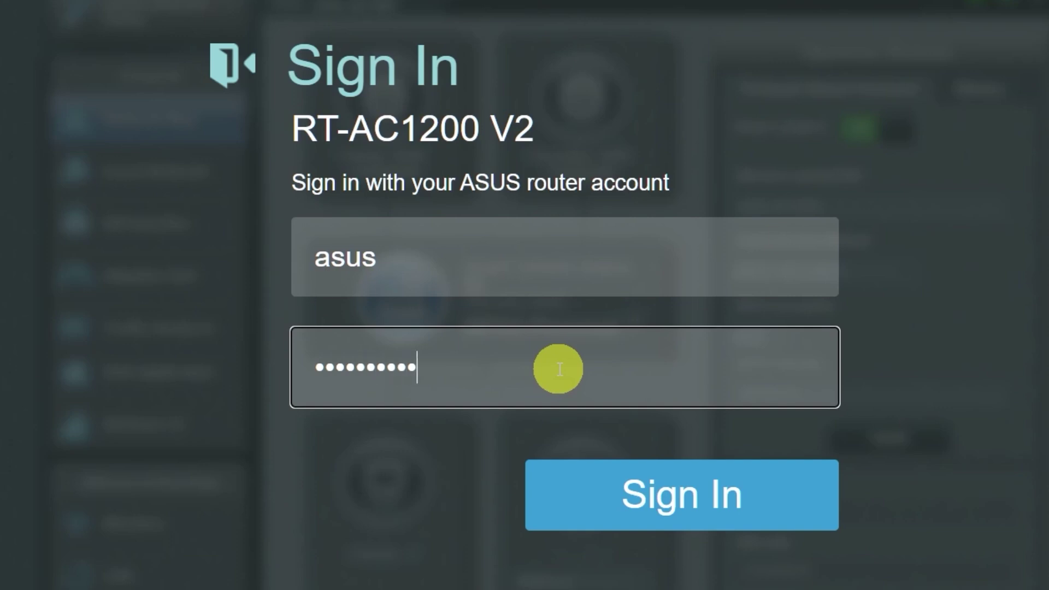
click(662, 501)
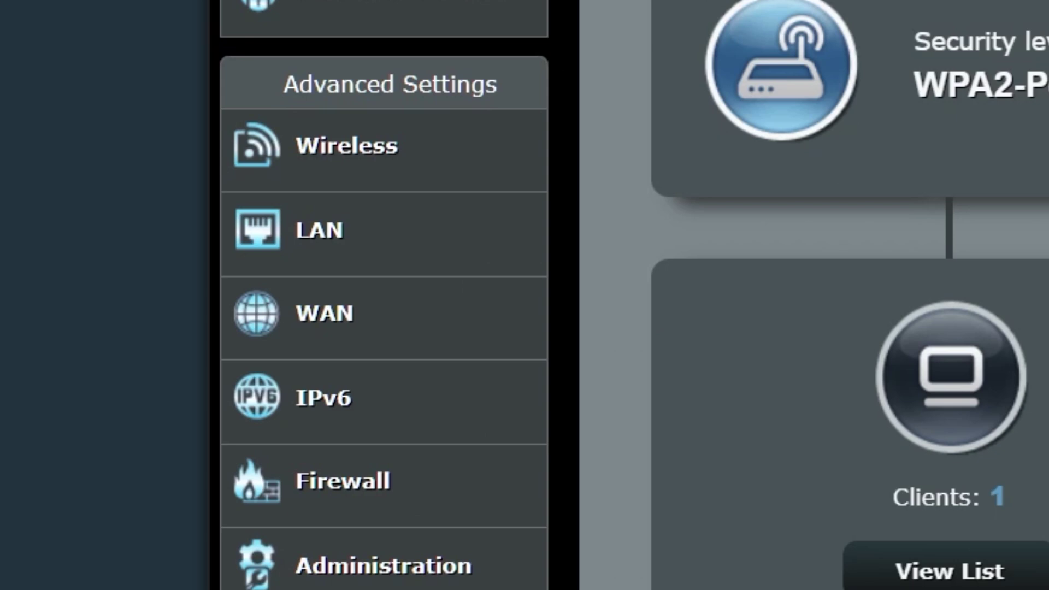
click(431, 321)
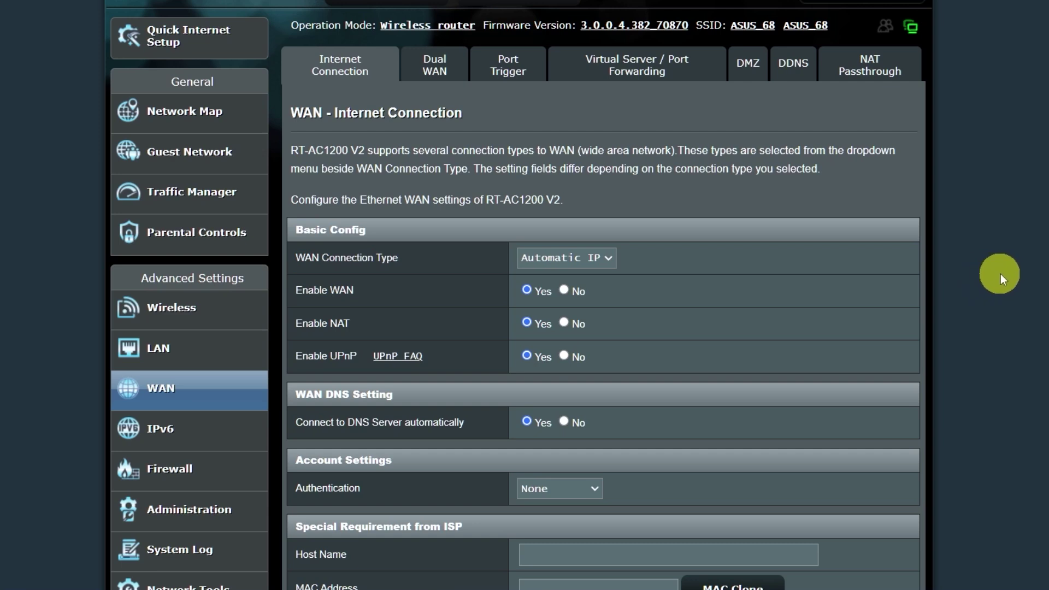
scroll(997, 267, down, 1)
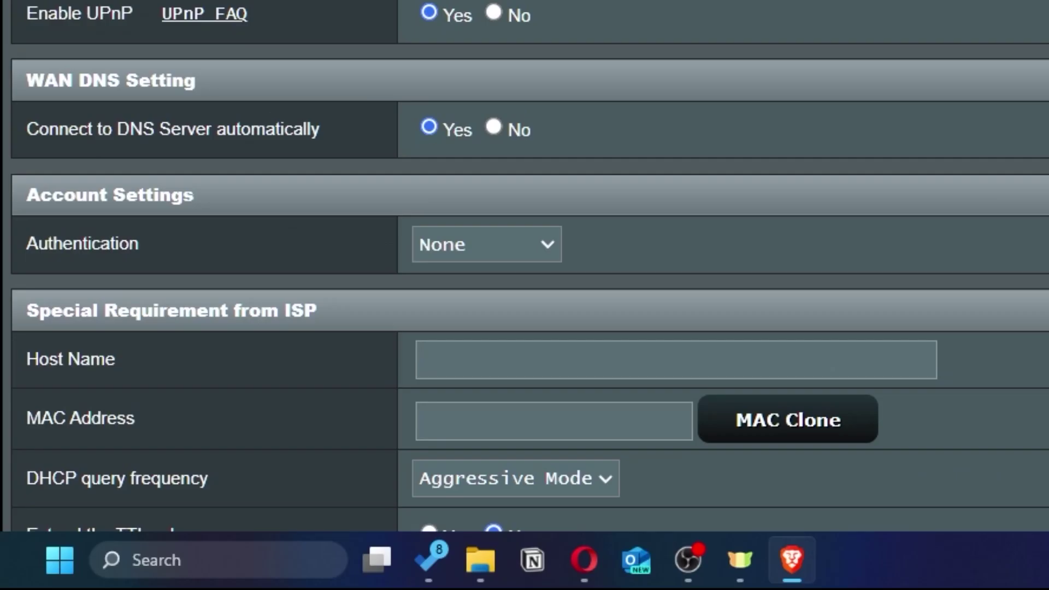
scroll(725, 205, down, 3)
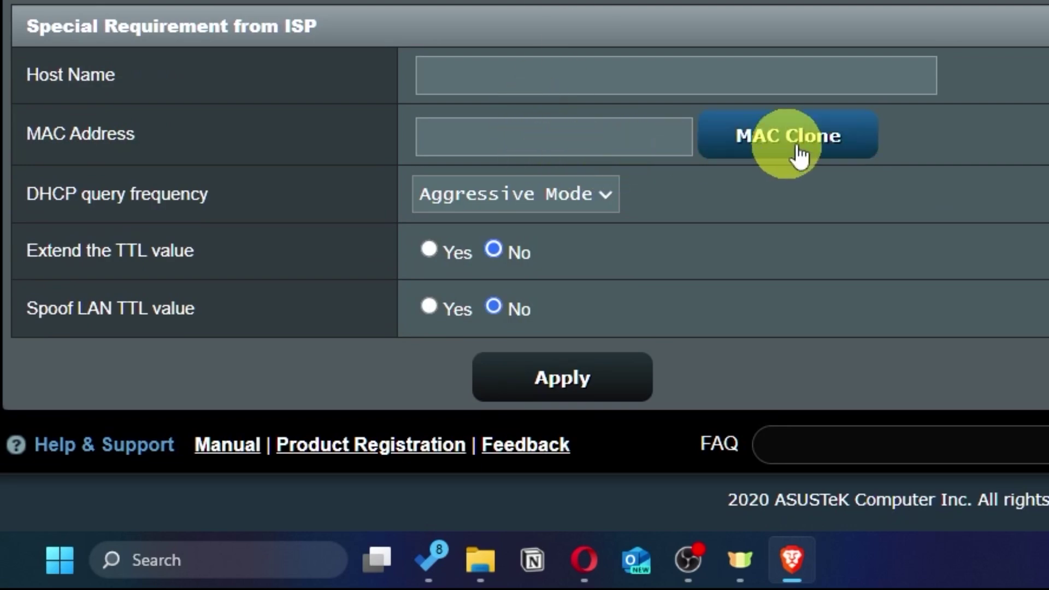
click(852, 152)
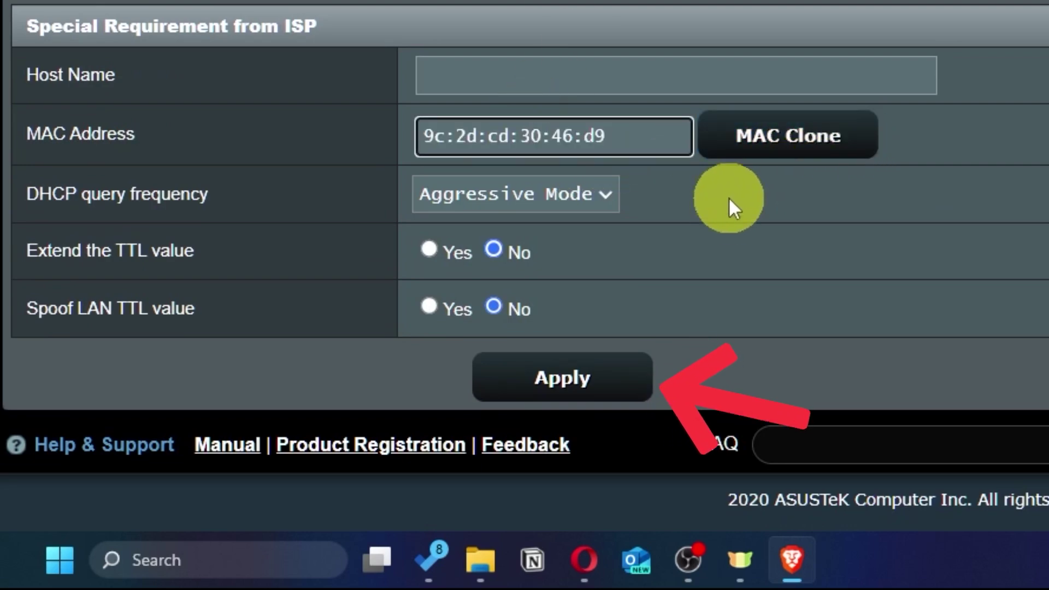
click(604, 392)
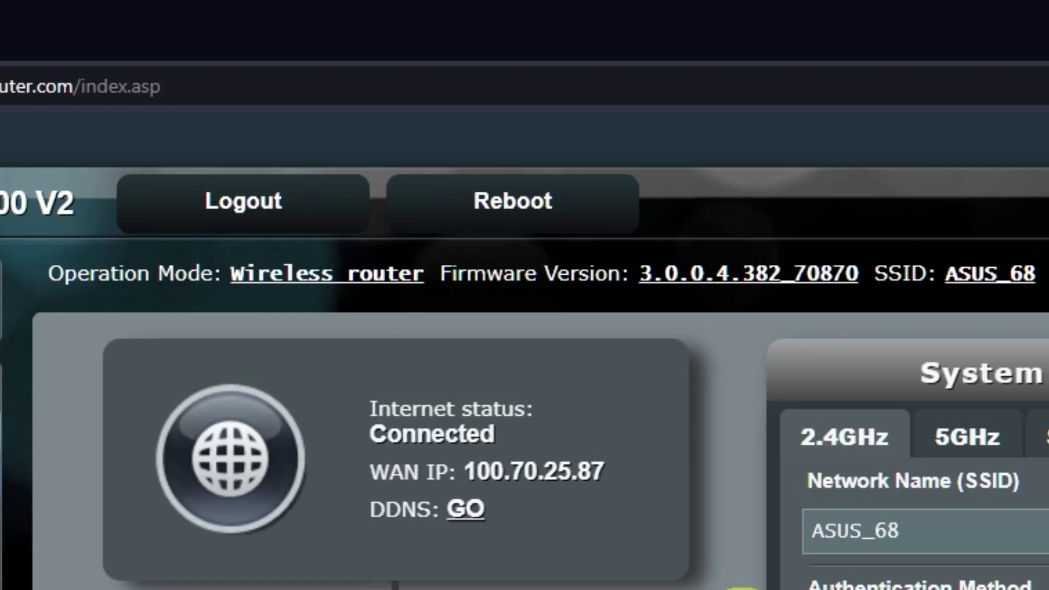
Step: Reboot the router and confirm so the new settings take effect
click(551, 213)
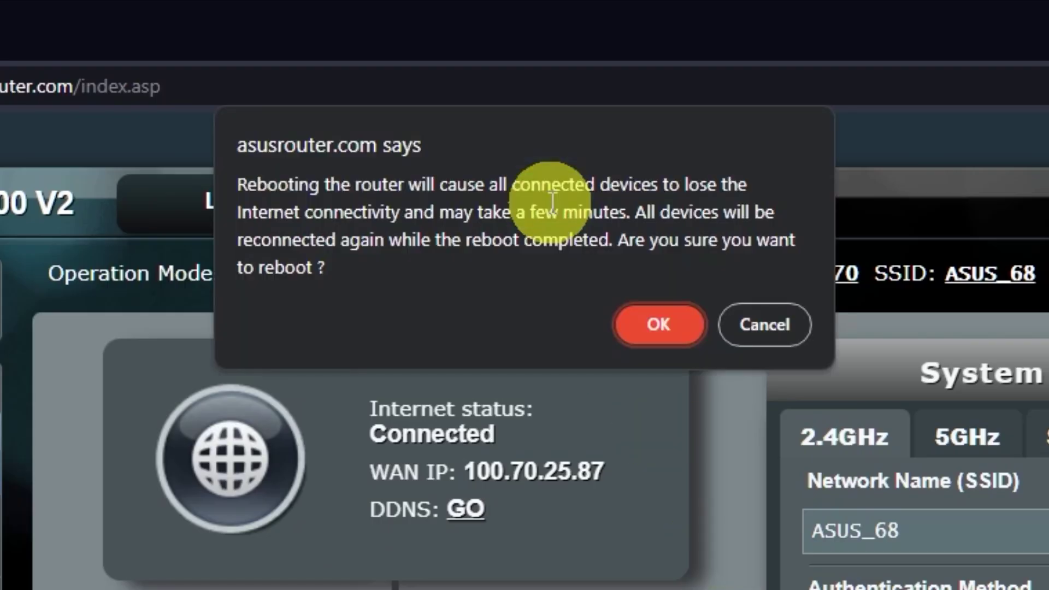
click(663, 328)
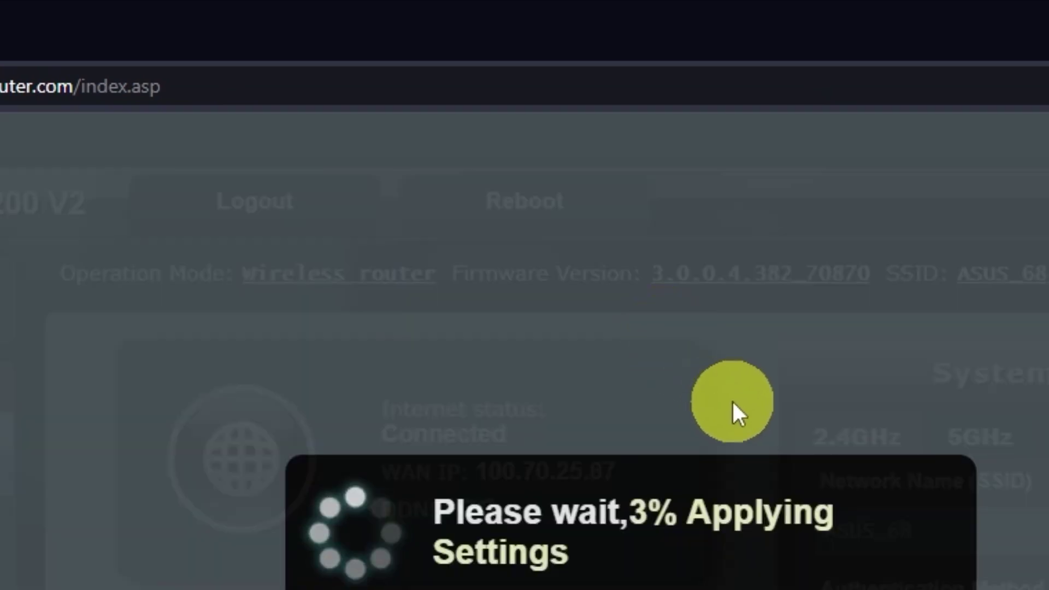